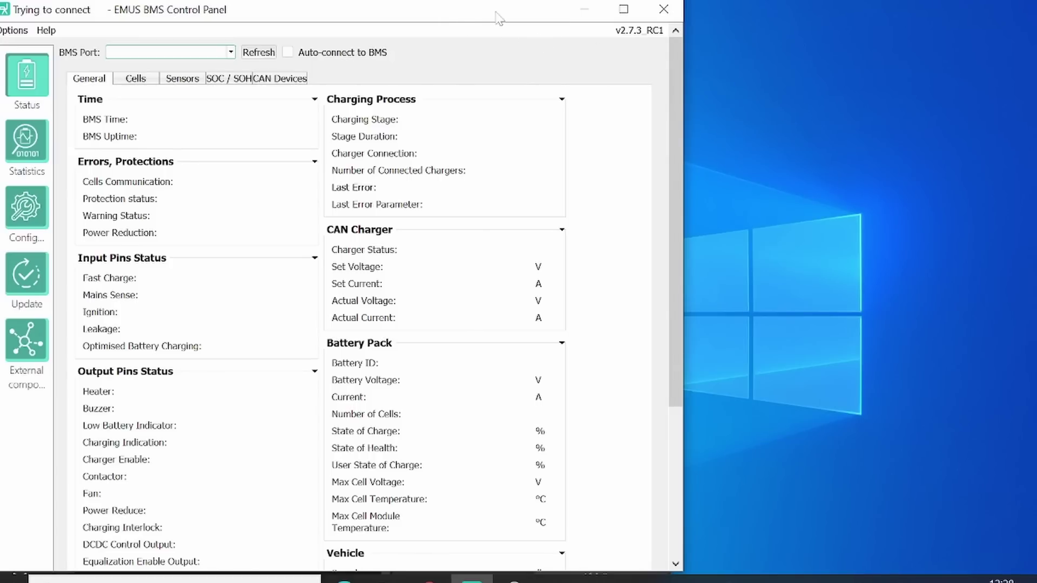
# - Connect to the BMS on COM3 - USB Serial Port and agree to load its configuration parameters
pyautogui.click(229, 52)
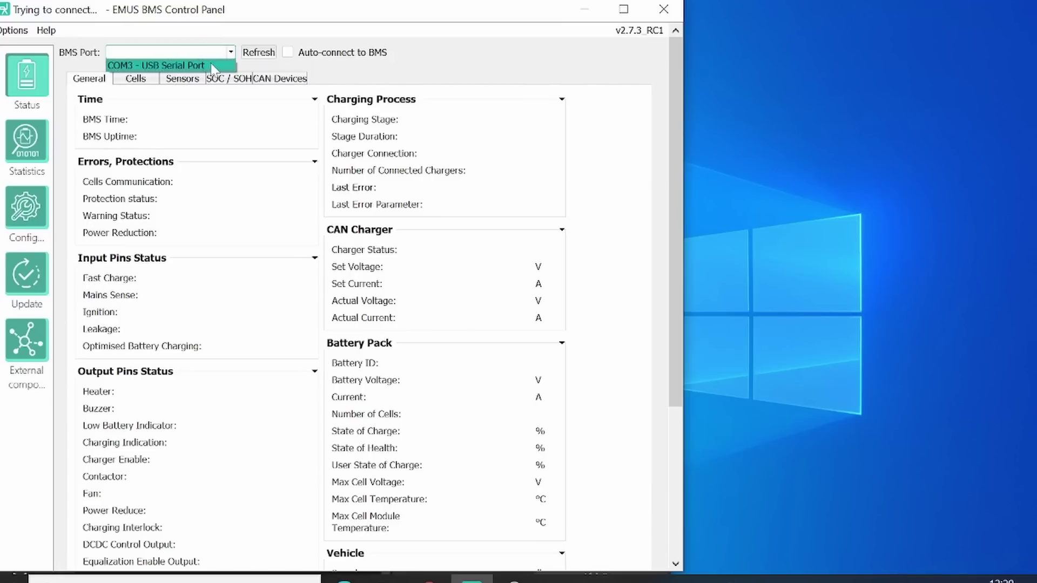
pyautogui.click(212, 67)
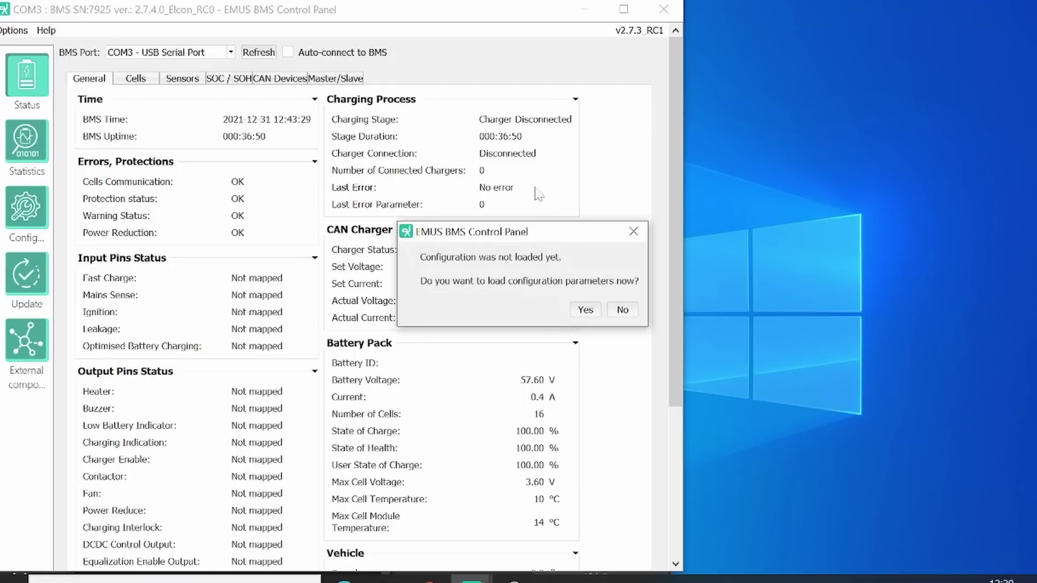
pyautogui.click(586, 311)
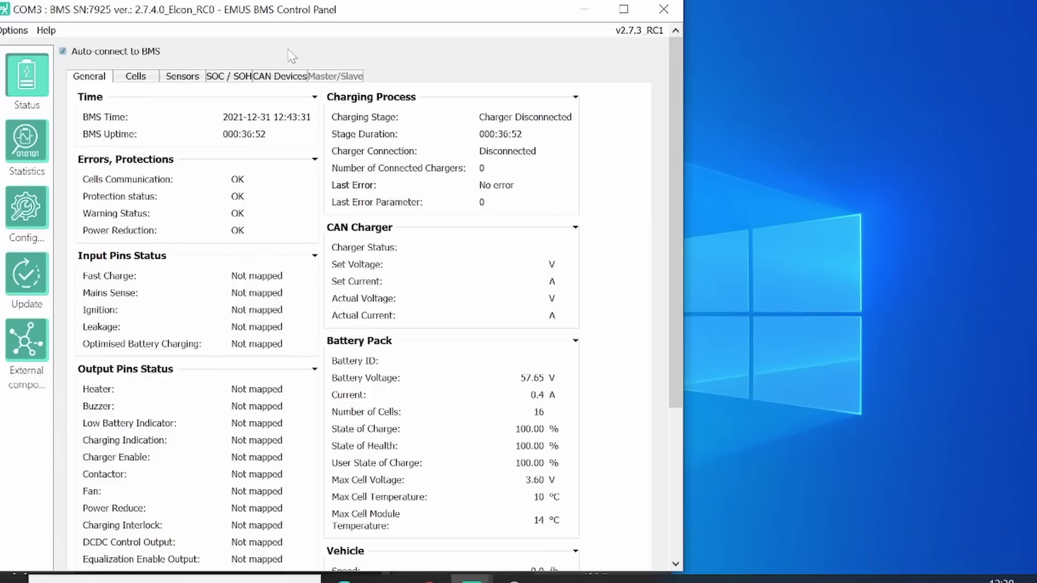
# - Bring the configuration-loading progress window back to front and move it aside until loading finishes
pyautogui.moveTo(471, 579)
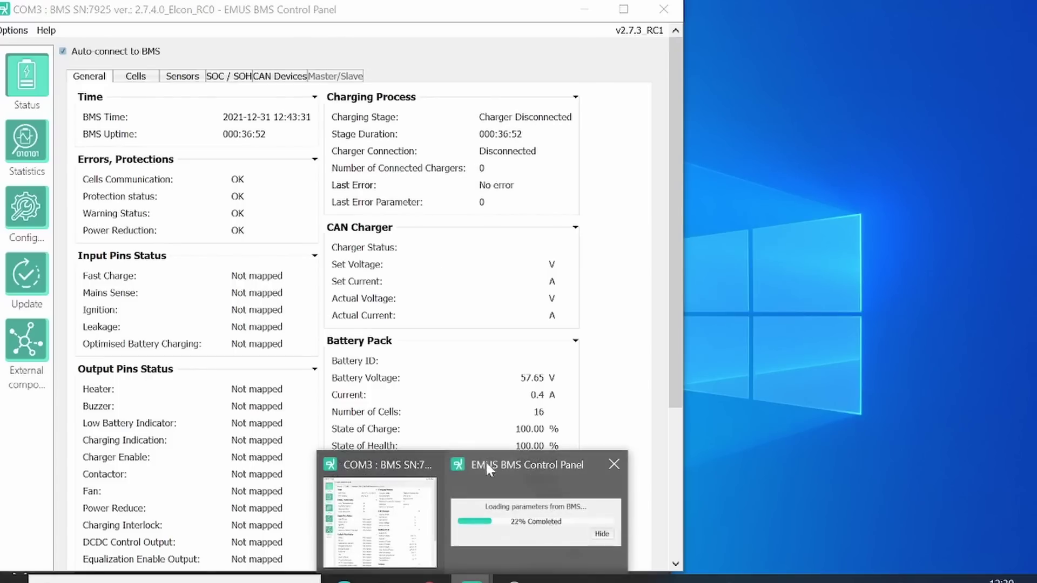
pyautogui.click(485, 462)
pyautogui.moveTo(533, 245); pyautogui.dragTo(895, 208)
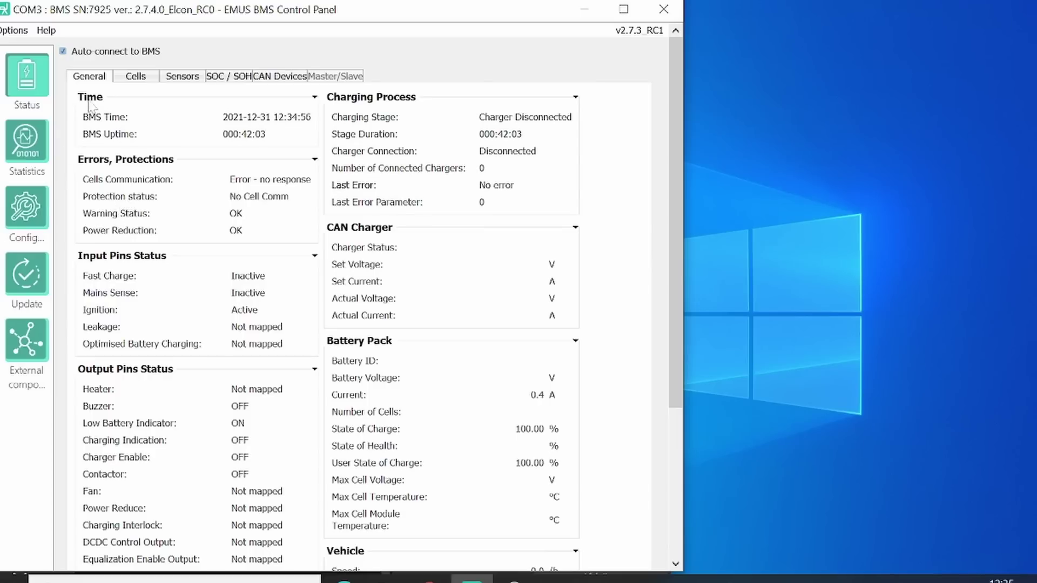
pyautogui.click(38, 208)
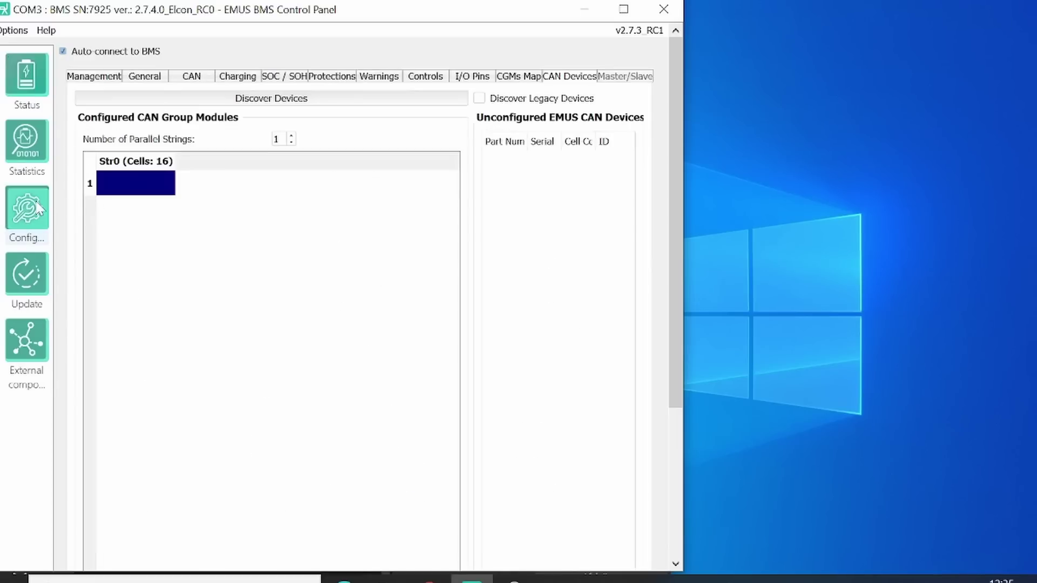
pyautogui.click(146, 78)
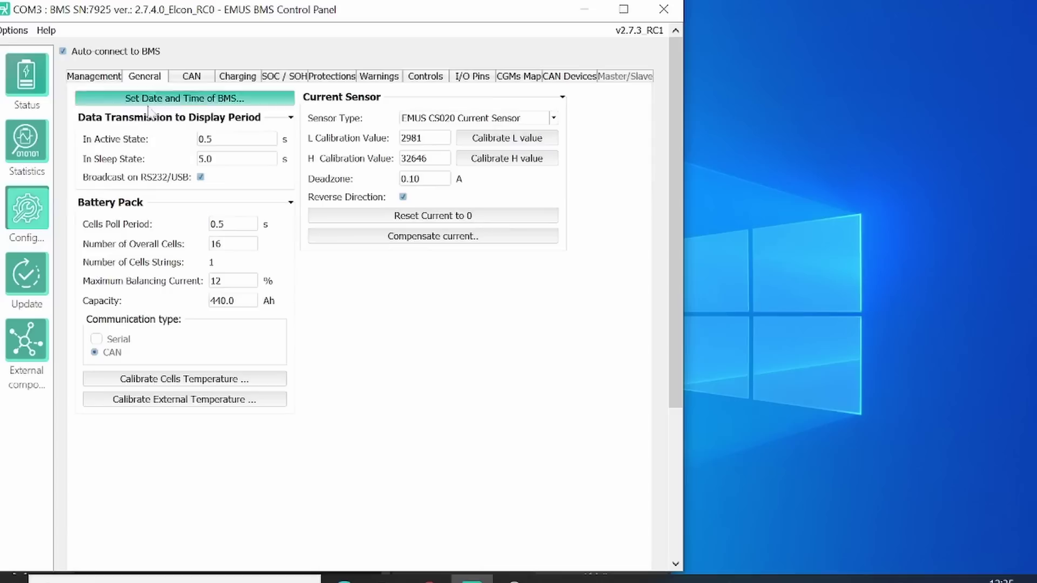
pyautogui.click(196, 104)
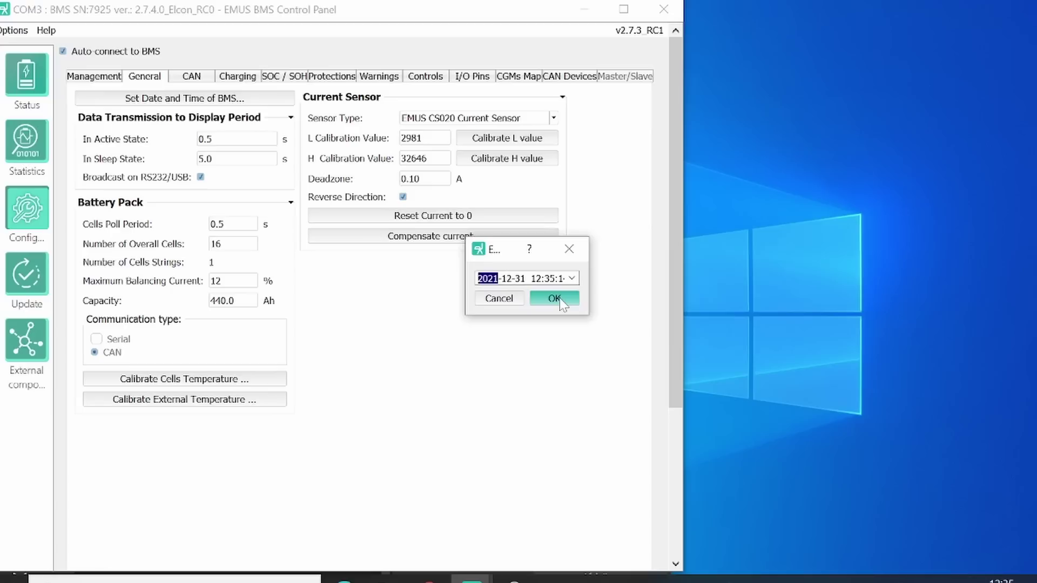
pyautogui.click(560, 300)
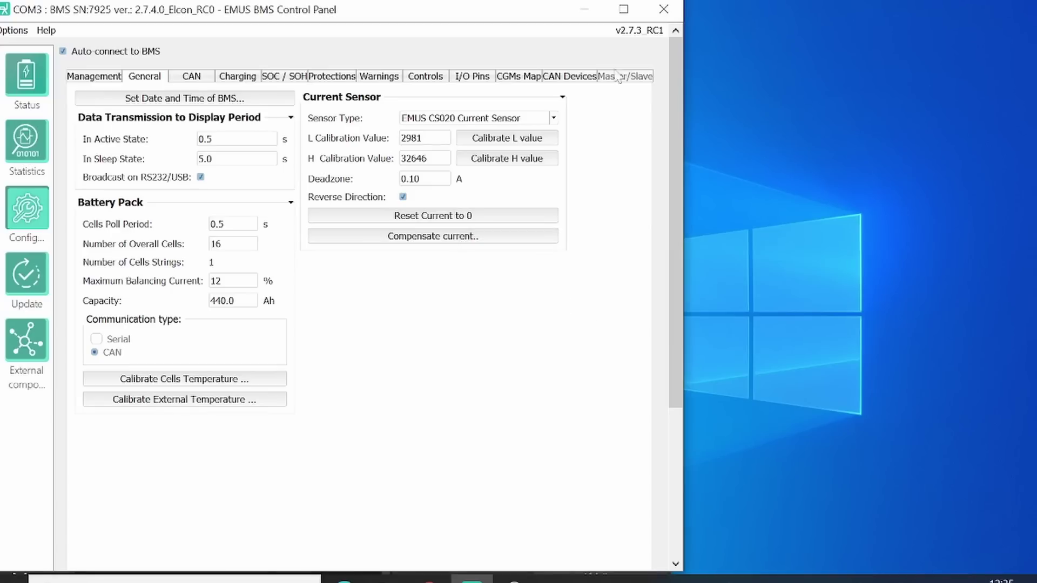
# - Discover CAN devices including legacy ones, finding two 16-cell CCGM022 modules with IDs 1 and 2
pyautogui.click(565, 77)
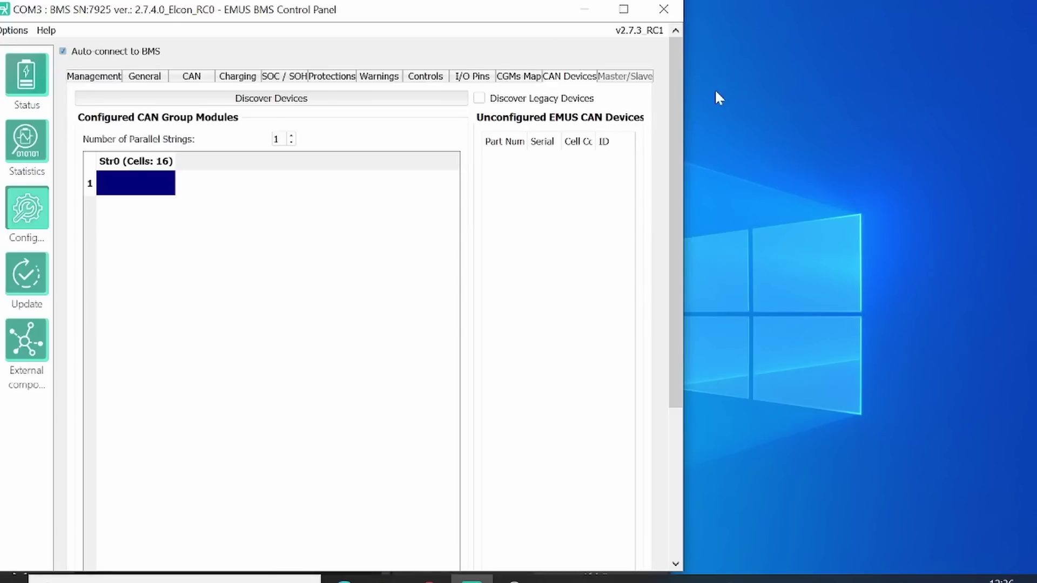
pyautogui.moveTo(511, 104)
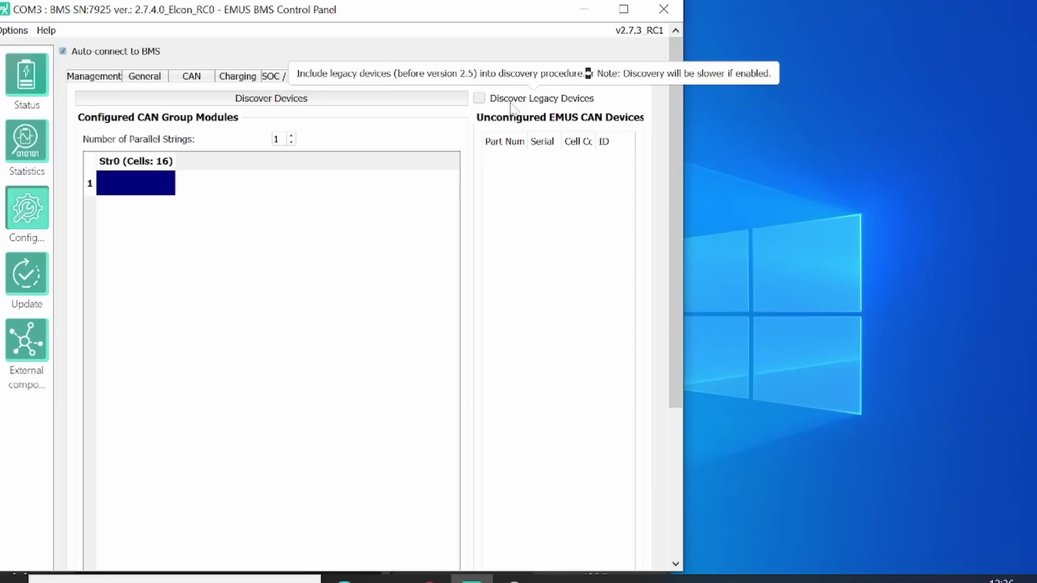
pyautogui.click(480, 99)
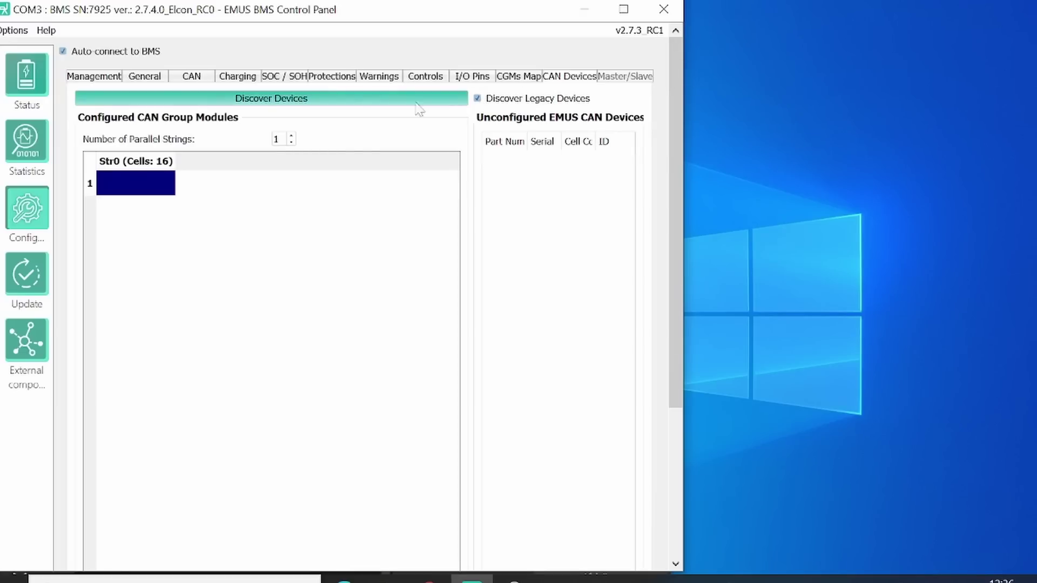
pyautogui.click(313, 104)
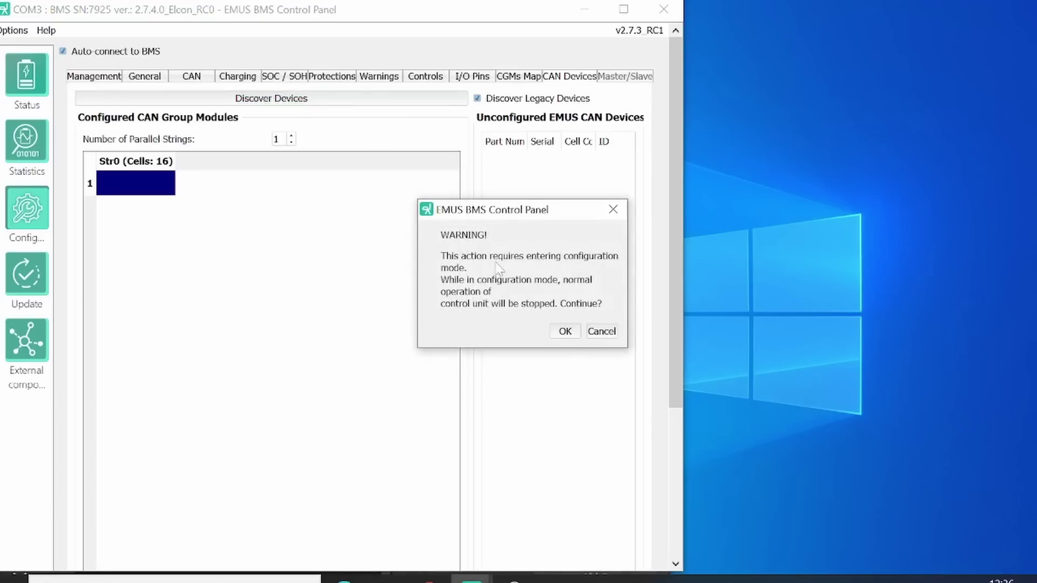
pyautogui.click(566, 331)
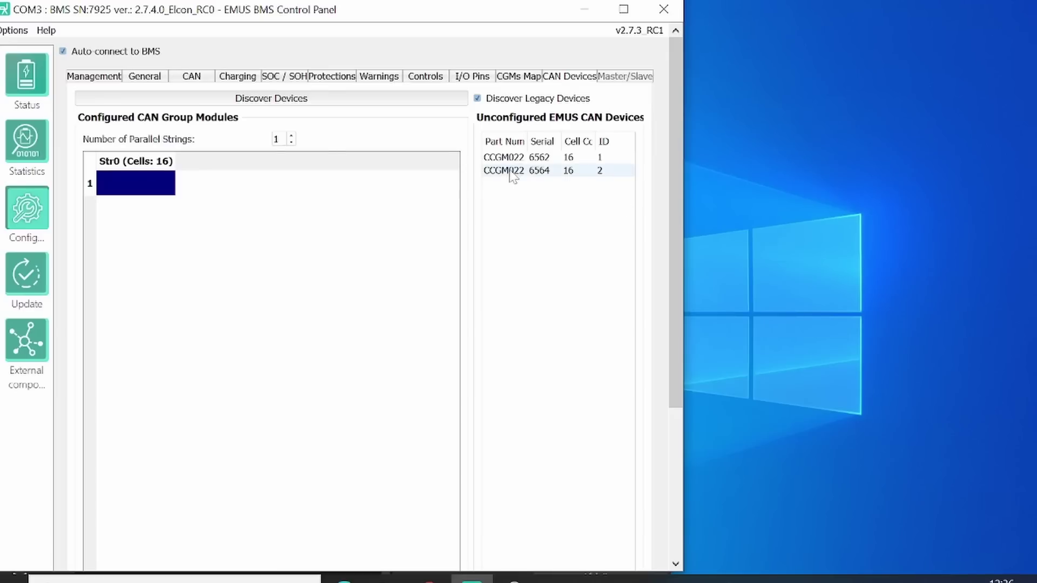
# - Drag both CCGM022 modules from Unconfigured EMUS CAN Devices into Str0 slots 1 and 2
pyautogui.moveTo(509, 163); pyautogui.dragTo(133, 183)
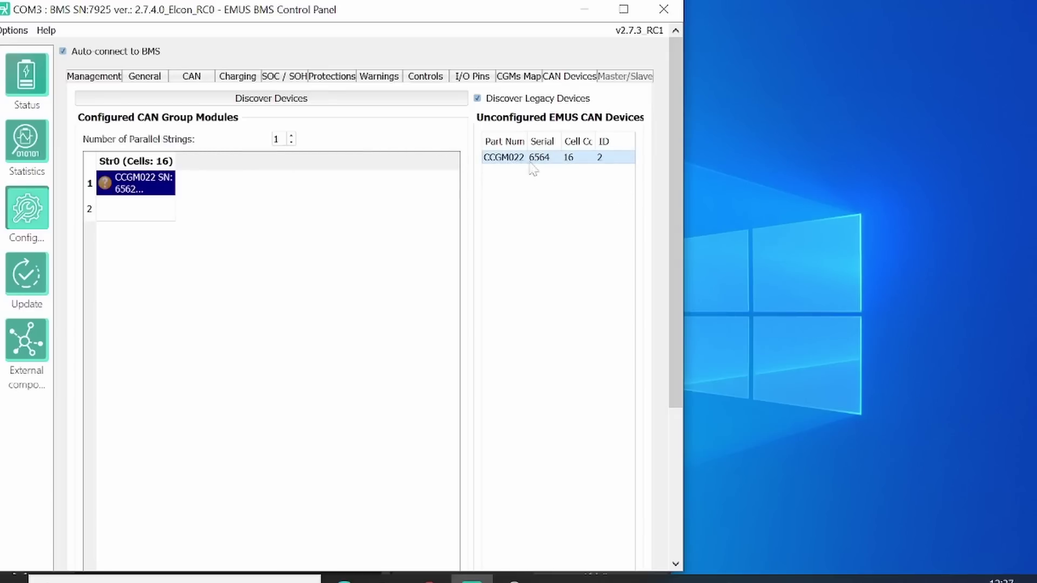
pyautogui.moveTo(525, 164); pyautogui.dragTo(150, 214)
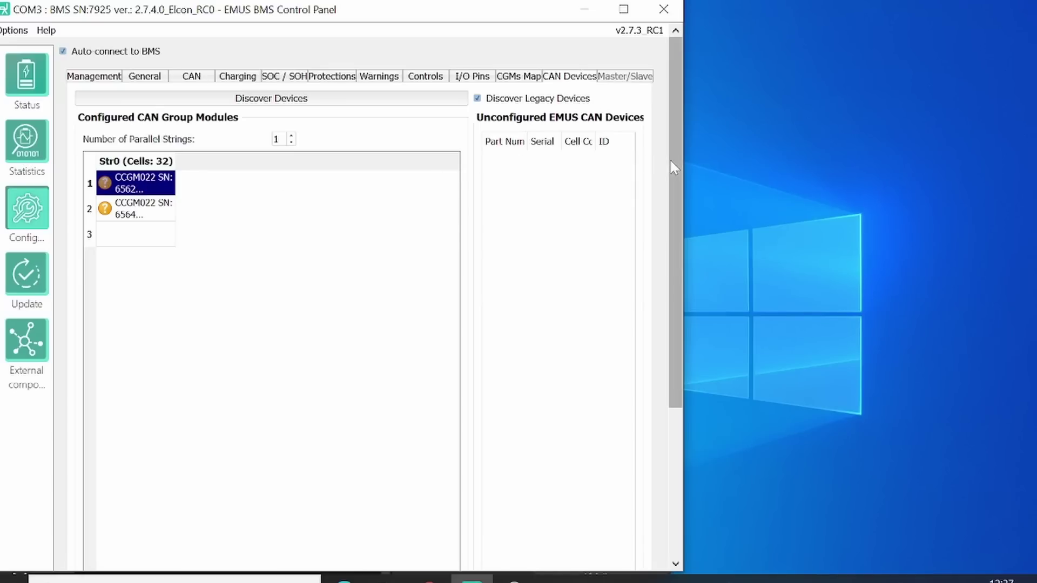
pyautogui.moveTo(671, 161); pyautogui.dragTo(650, 318)
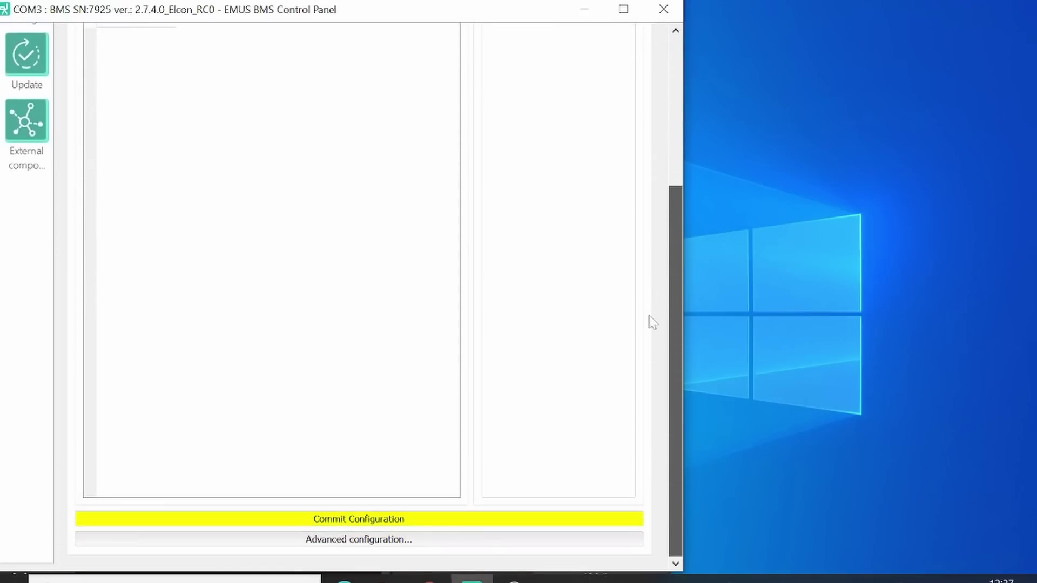
# - Commit the 32-cell Str0 CAN configuration and acknowledge the warning and finished messages
pyautogui.click(284, 522)
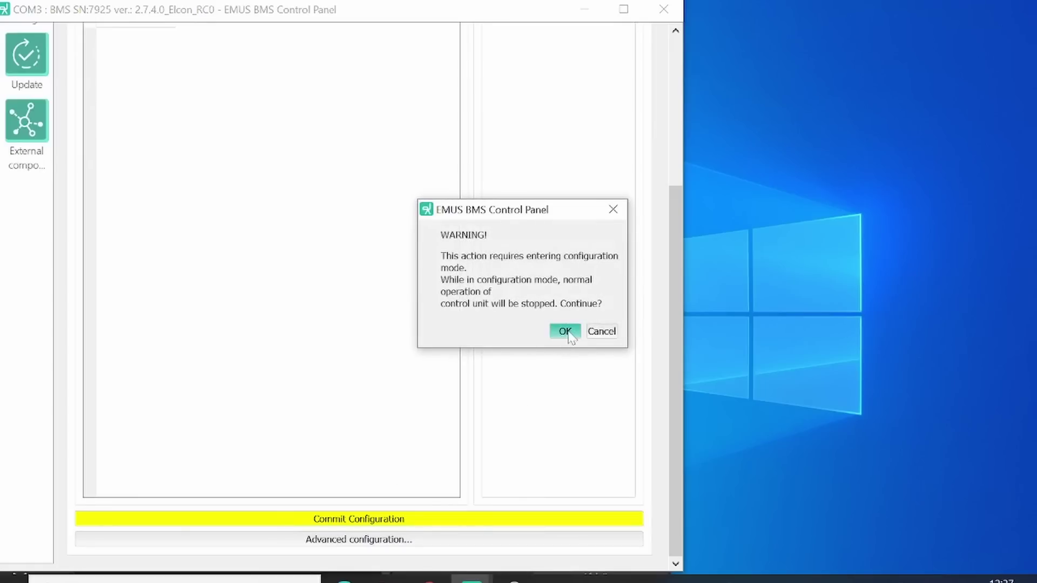
pyautogui.click(565, 331)
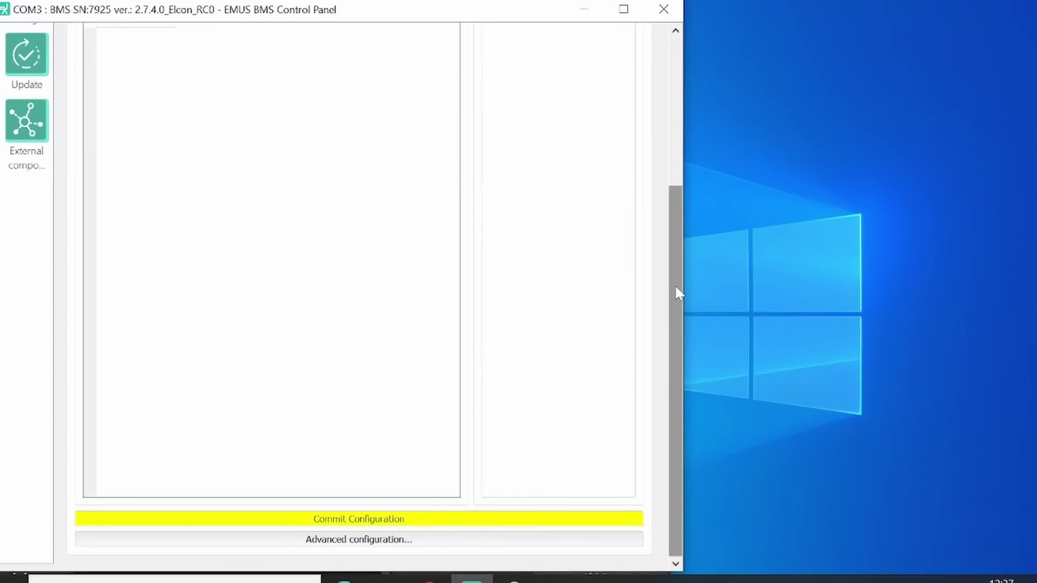
pyautogui.moveTo(676, 284); pyautogui.dragTo(678, 242)
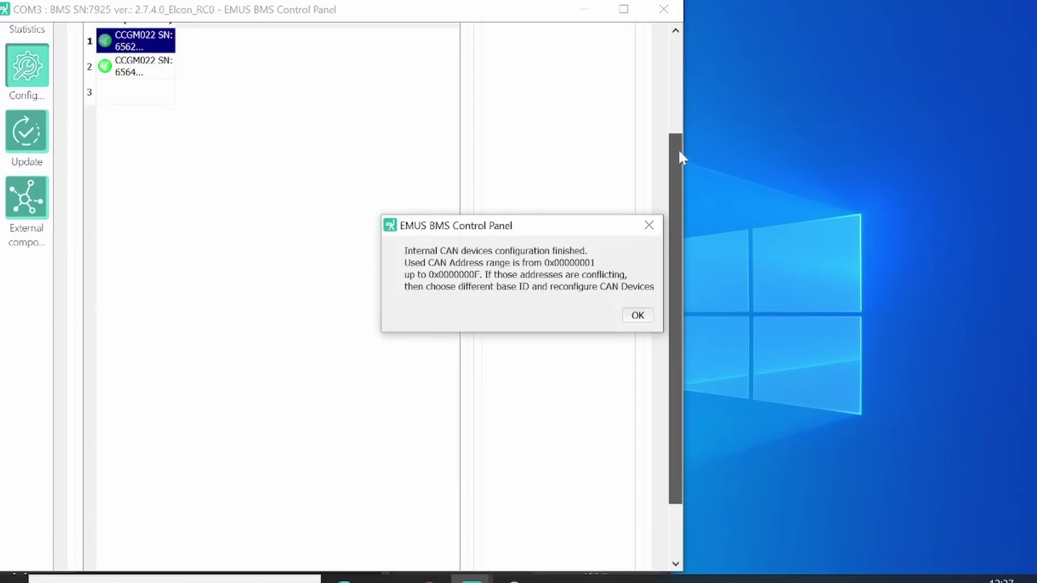
pyautogui.click(638, 316)
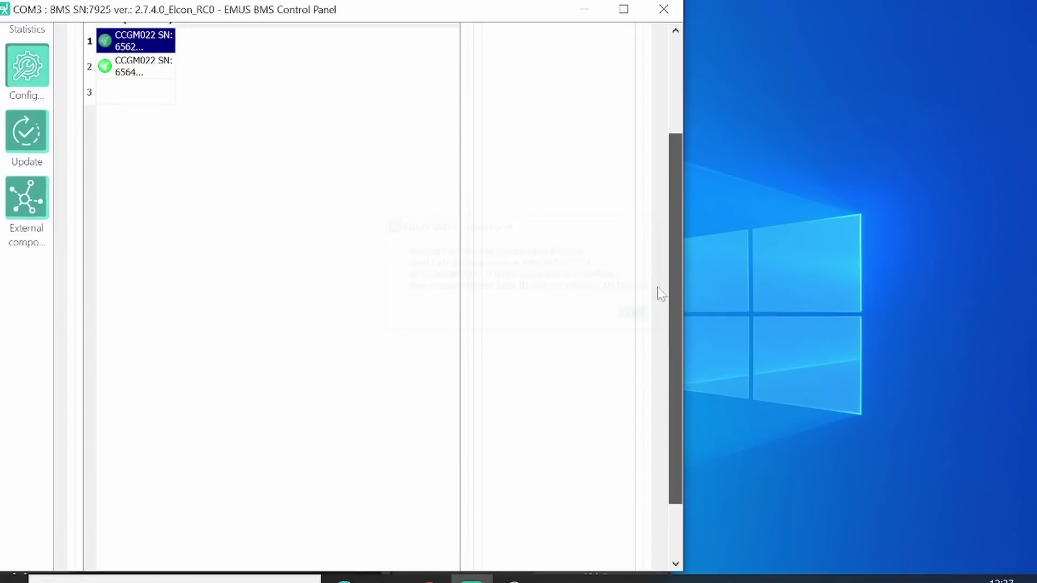
pyautogui.moveTo(677, 286); pyautogui.dragTo(674, 185)
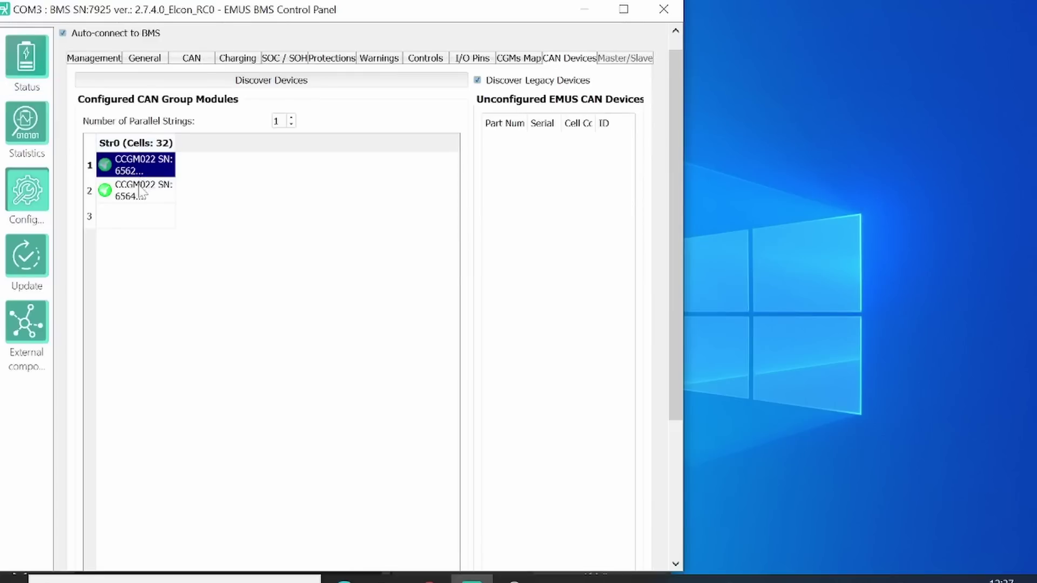
pyautogui.click(32, 64)
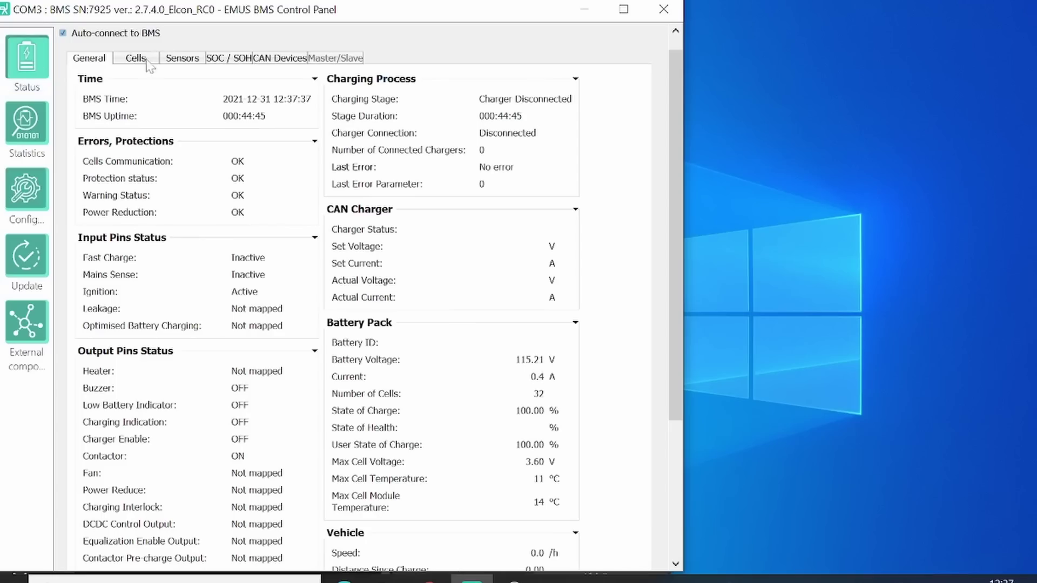
pyautogui.click(145, 63)
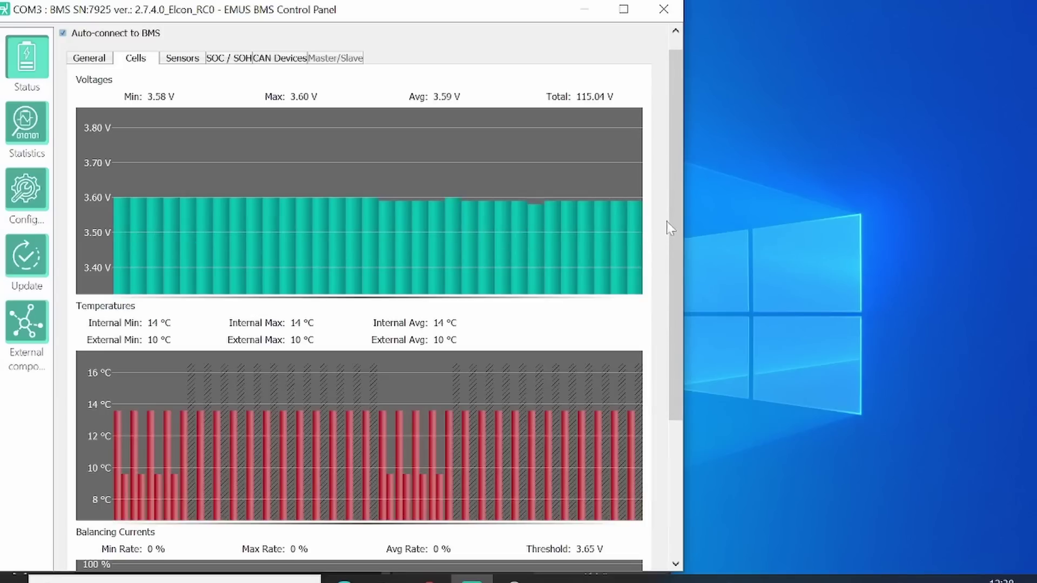
pyautogui.moveTo(672, 224); pyautogui.dragTo(671, 363)
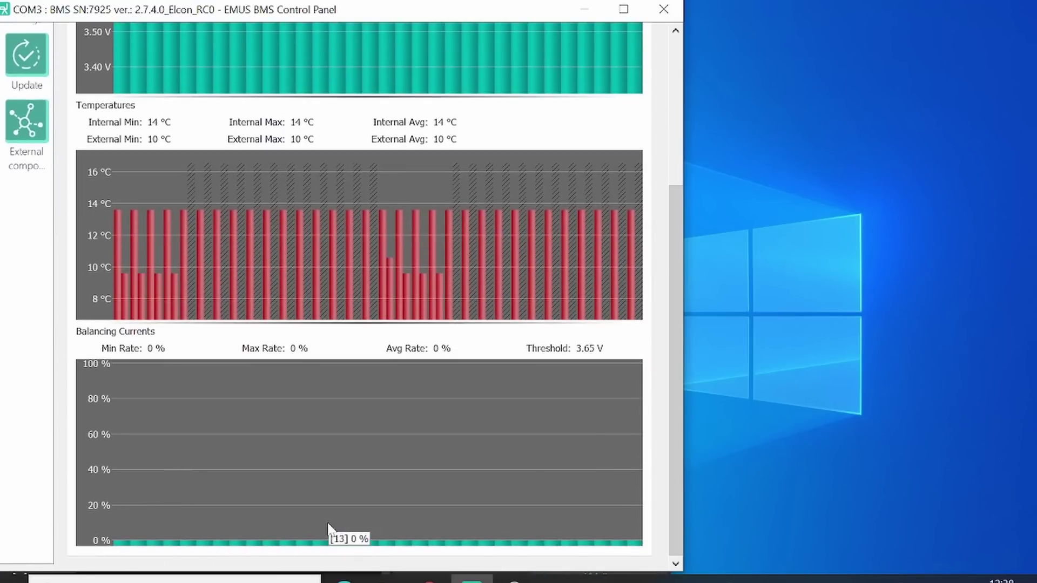
pyautogui.moveTo(680, 442); pyautogui.dragTo(689, 261)
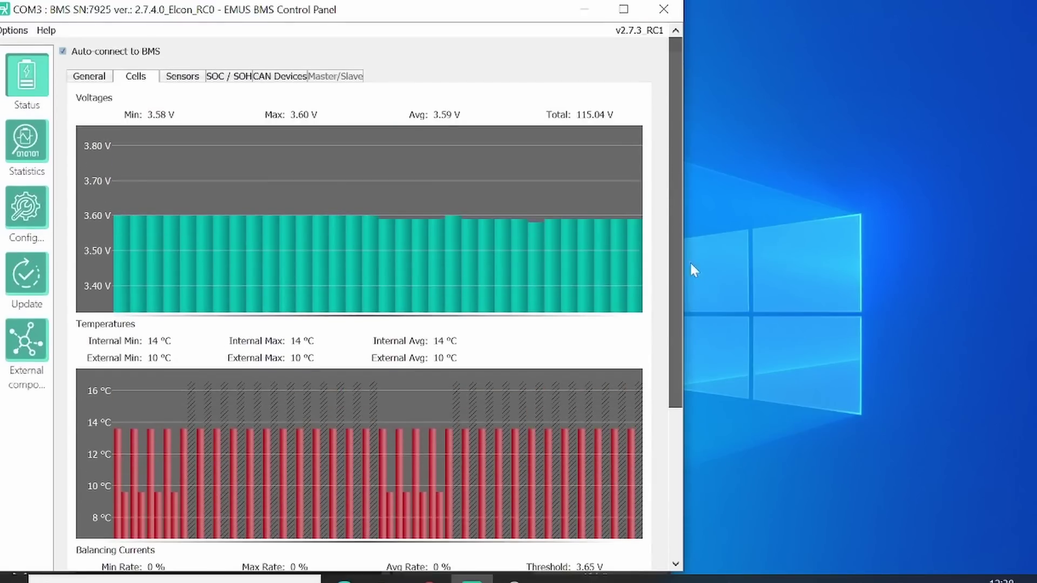
# - Set 2 parallel strings, move module SN:6564 into Str1, and commit the CAN configuration
pyautogui.click(39, 211)
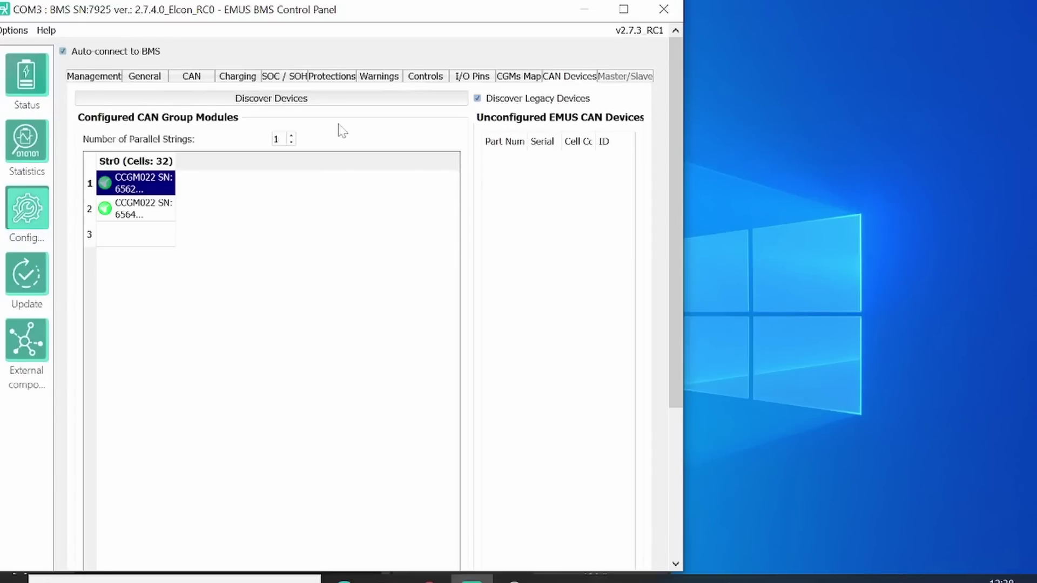
pyautogui.click(292, 135)
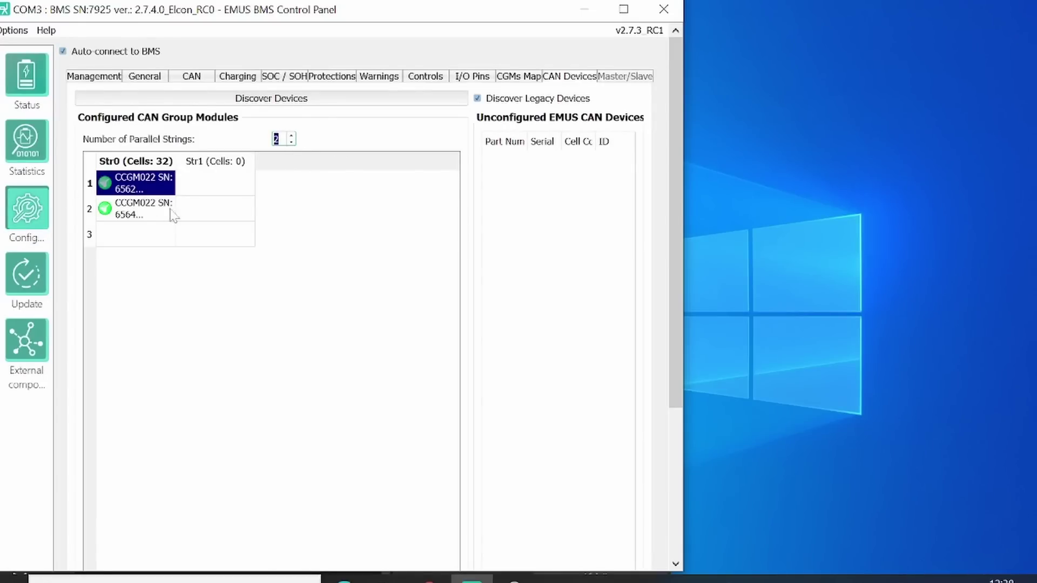
pyautogui.moveTo(172, 215); pyautogui.dragTo(218, 188)
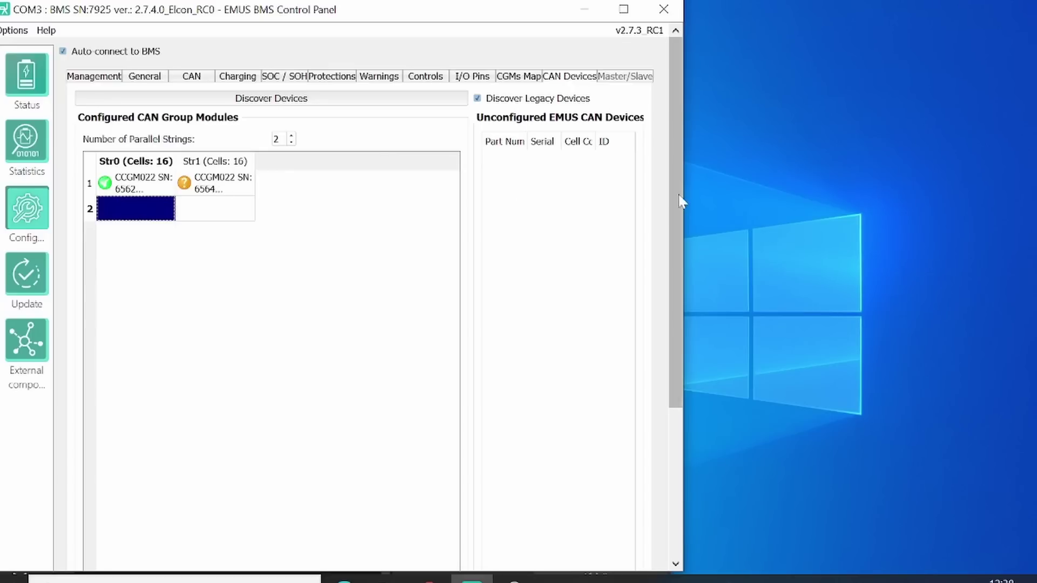
pyautogui.moveTo(679, 201); pyautogui.dragTo(672, 350)
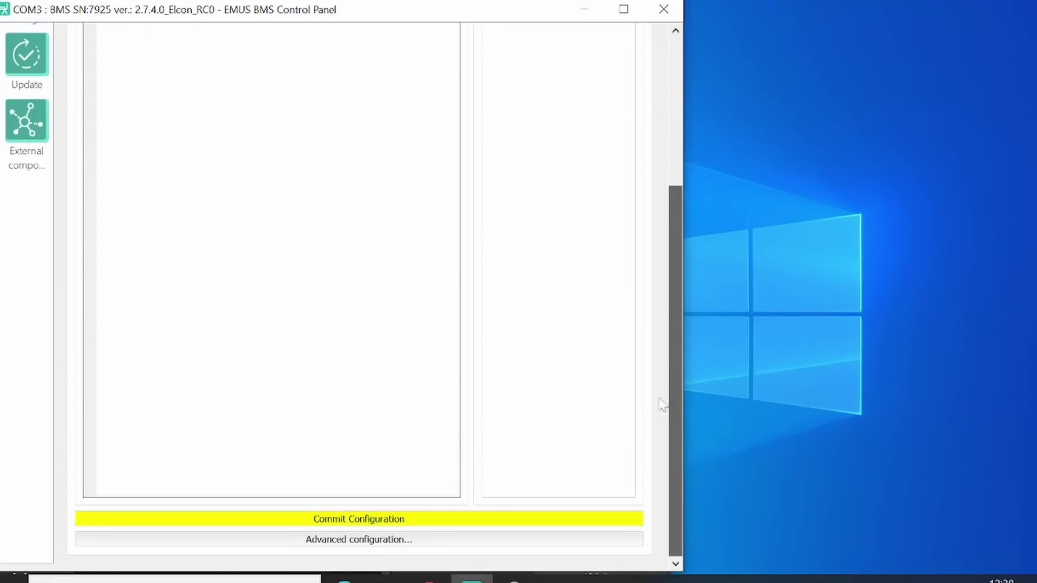
pyautogui.click(346, 521)
pyautogui.click(563, 330)
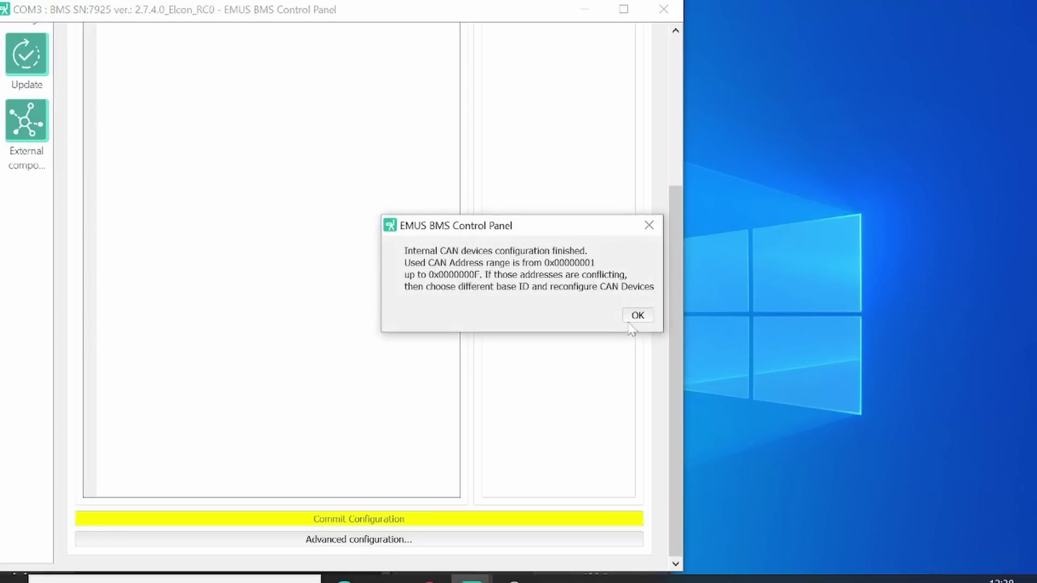
pyautogui.click(635, 313)
pyautogui.moveTo(675, 299); pyautogui.dragTo(683, 62)
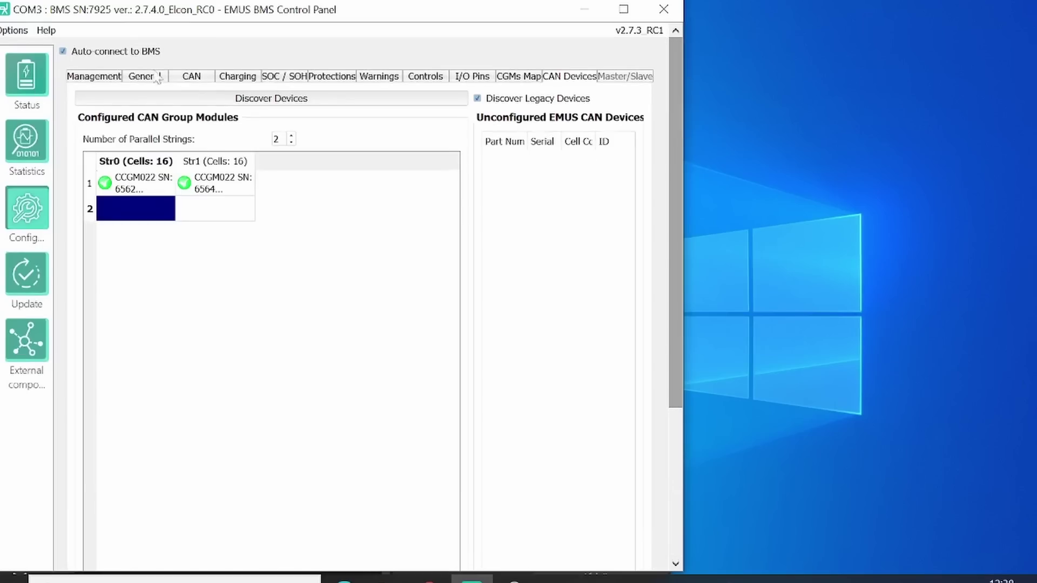
# - Check the split-string cell voltages, then move the second module back to Str0 with 1 parallel string
pyautogui.click(28, 81)
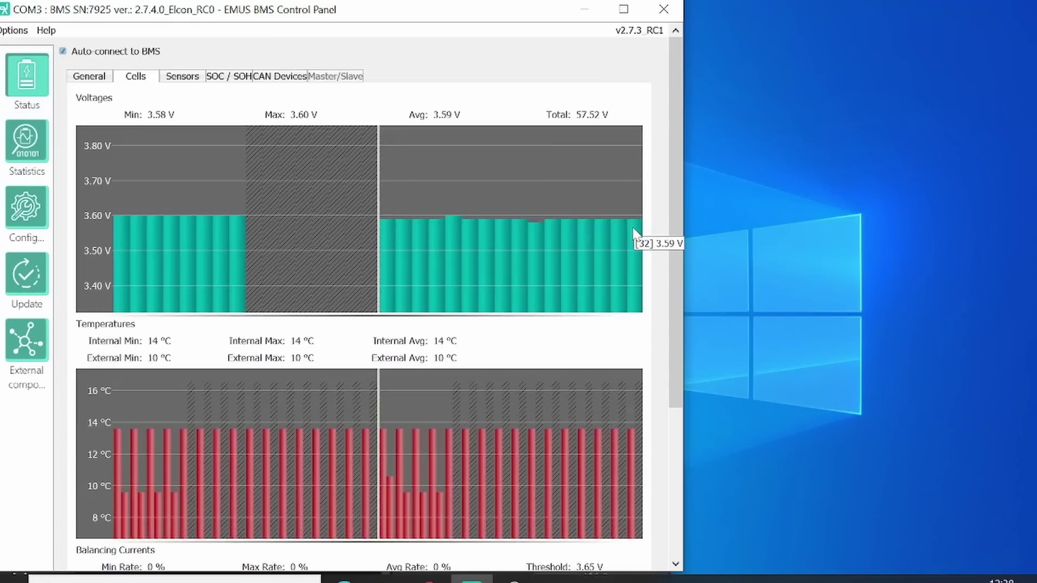
pyautogui.click(33, 211)
pyautogui.moveTo(206, 186); pyautogui.dragTo(138, 213)
pyautogui.click(291, 143)
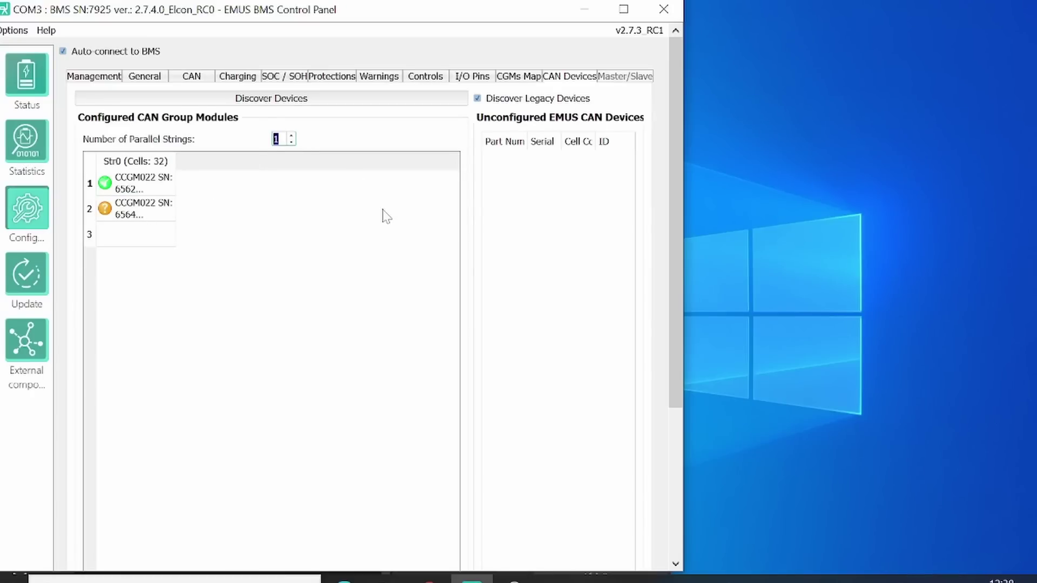
pyautogui.scroll(-5, 426, 389)
# - Commit the single 32-cell string configuration and return to the Cells status showing 115.04 V
pyautogui.click(375, 519)
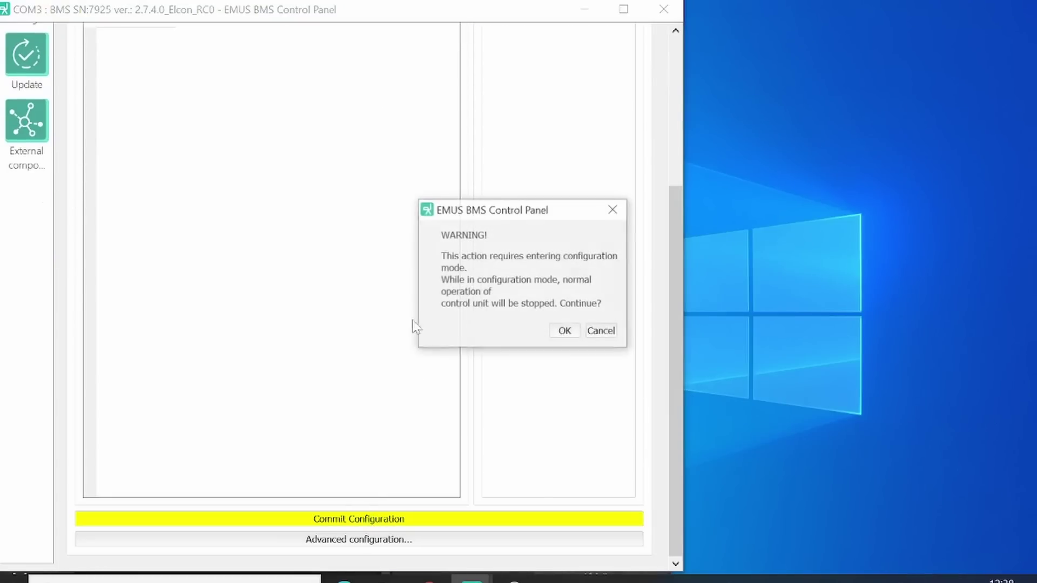
pyautogui.click(563, 328)
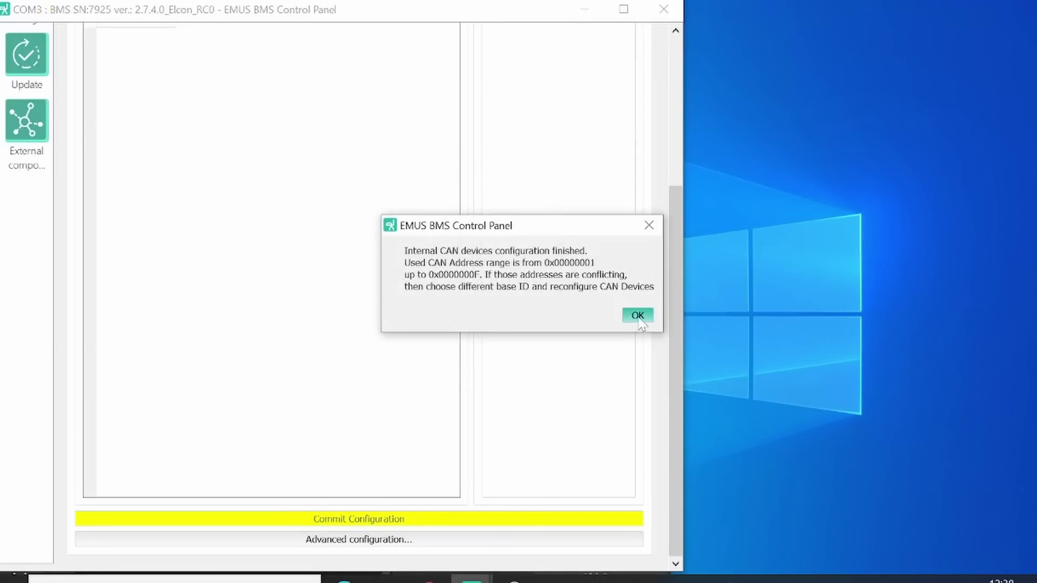
pyautogui.click(638, 316)
pyautogui.moveTo(676, 310); pyautogui.dragTo(670, 115)
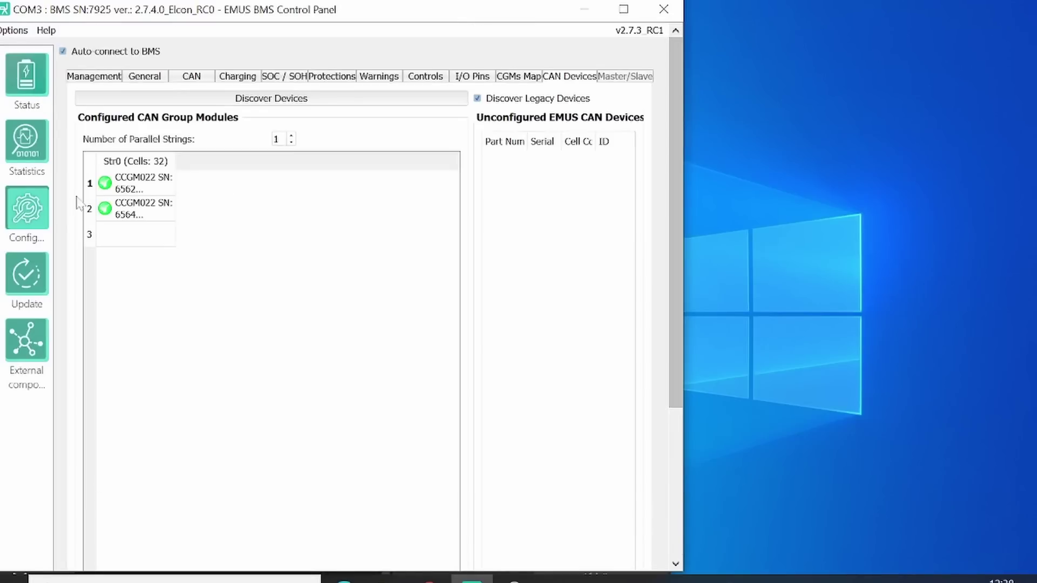
pyautogui.click(25, 75)
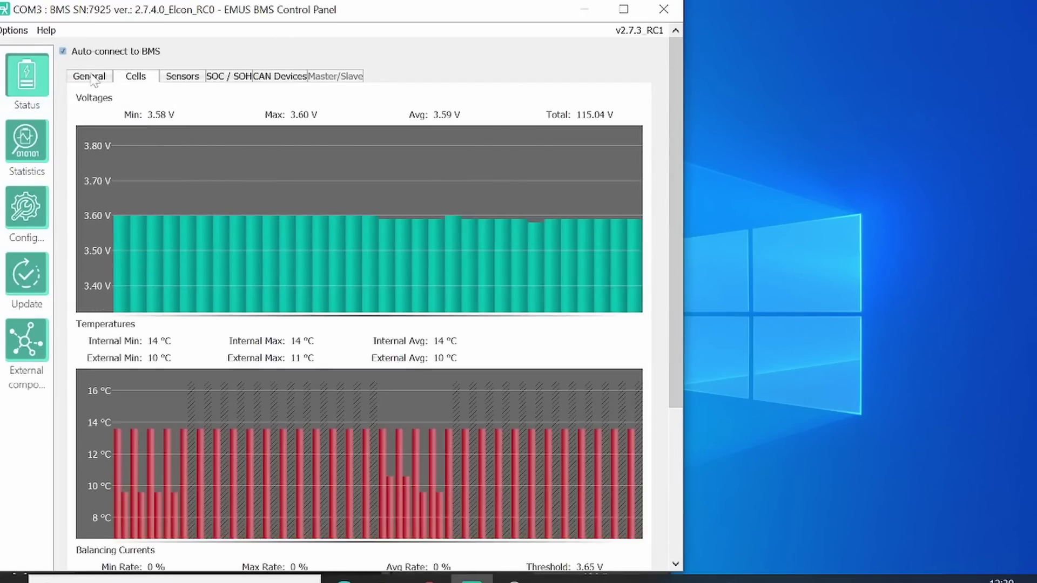
# - Review the General status page: no errors, contactor ON, 32 cells at 115.20 V
pyautogui.click(91, 77)
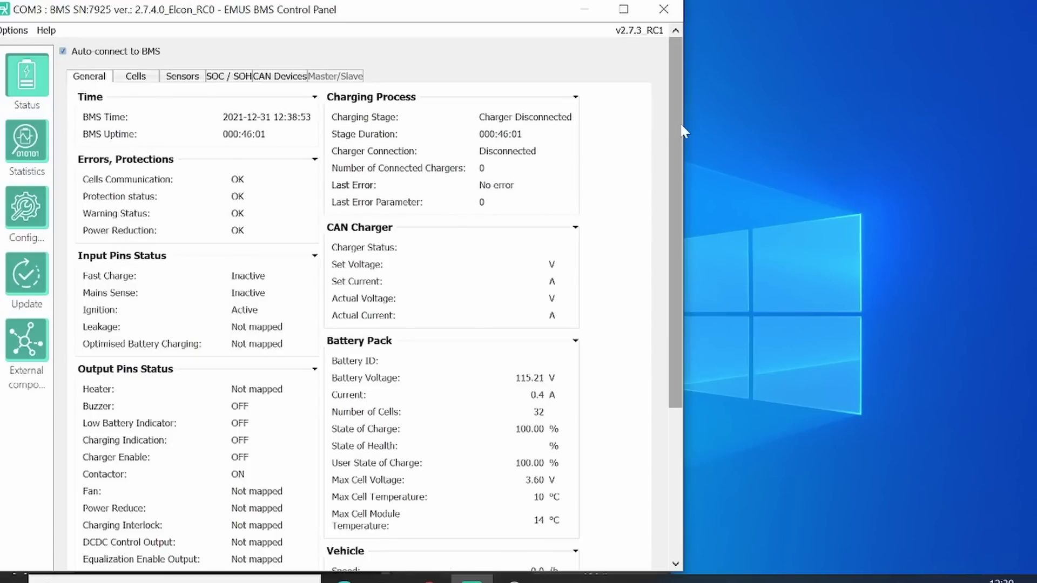
pyautogui.moveTo(681, 135); pyautogui.dragTo(683, 102)
pyautogui.moveTo(678, 104); pyautogui.dragTo(677, 164)
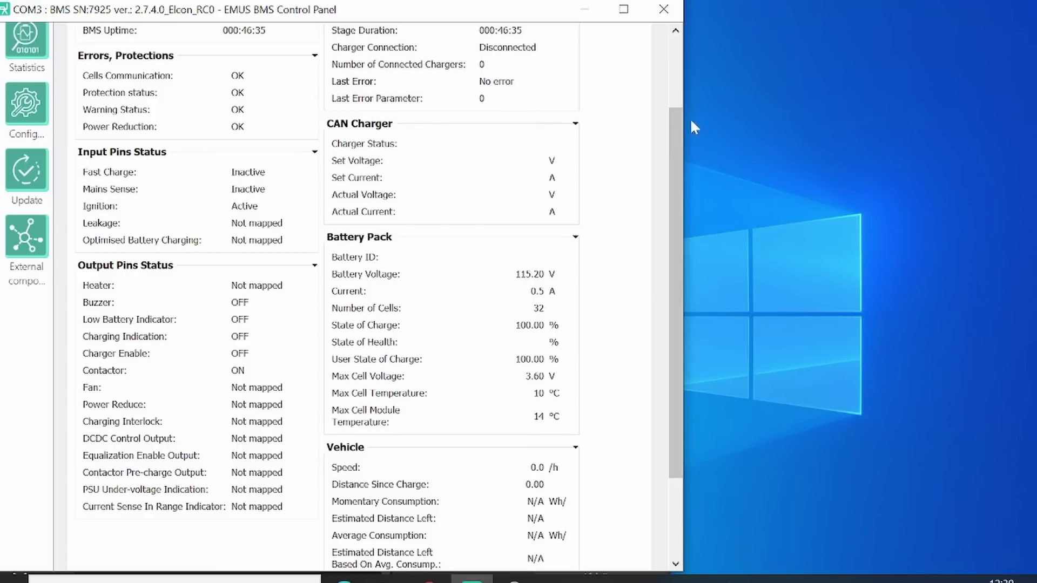
pyautogui.moveTo(677, 170); pyautogui.dragTo(670, 111)
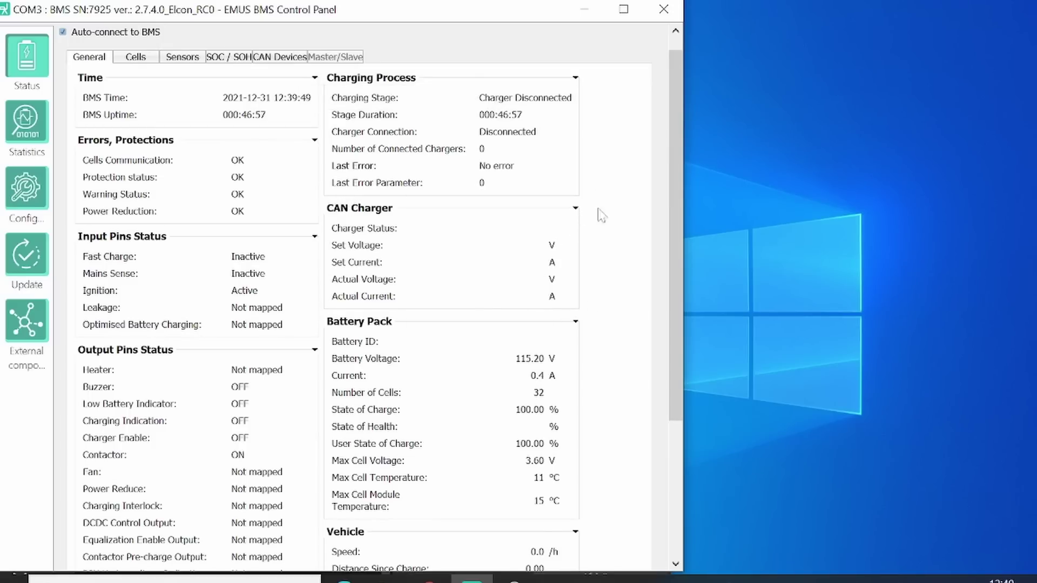
pyautogui.moveTo(677, 209); pyautogui.dragTo(672, 374)
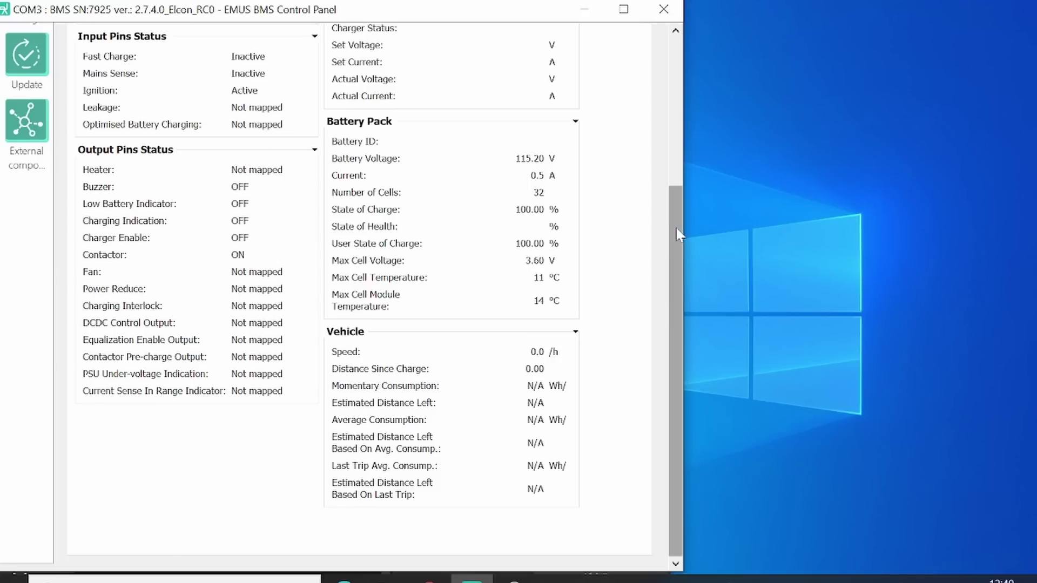
pyautogui.moveTo(676, 226); pyautogui.dragTo(678, 87)
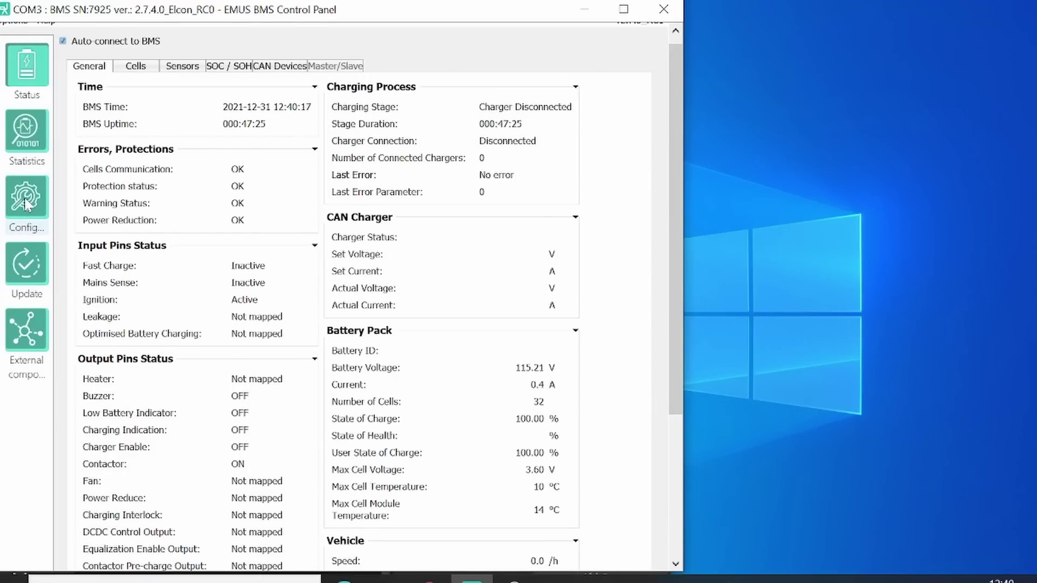
# - Reset the current reading to 0 in General configuration and verify Status shows 0.0 A
pyautogui.click(26, 204)
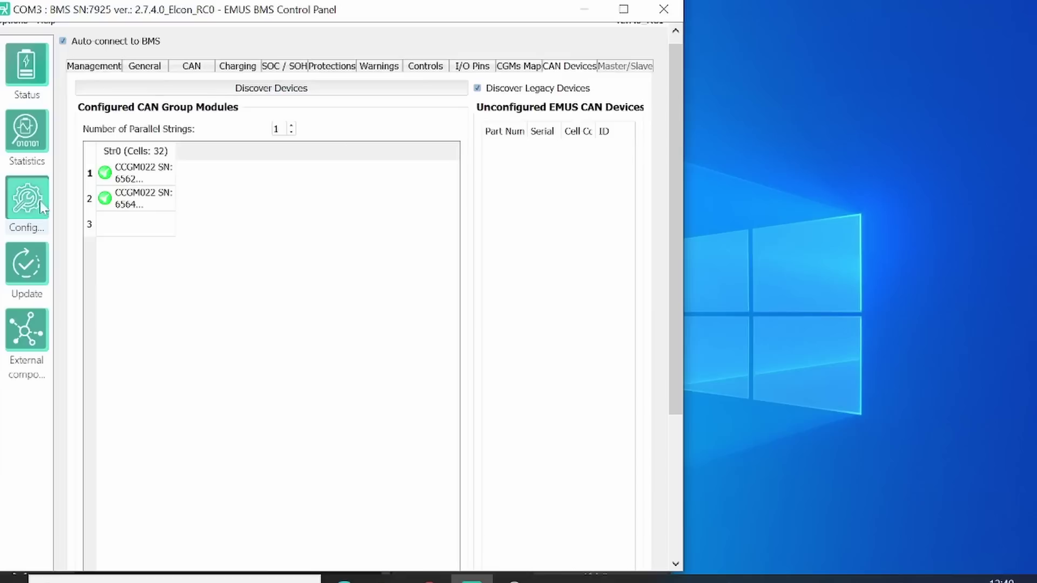
pyautogui.click(136, 69)
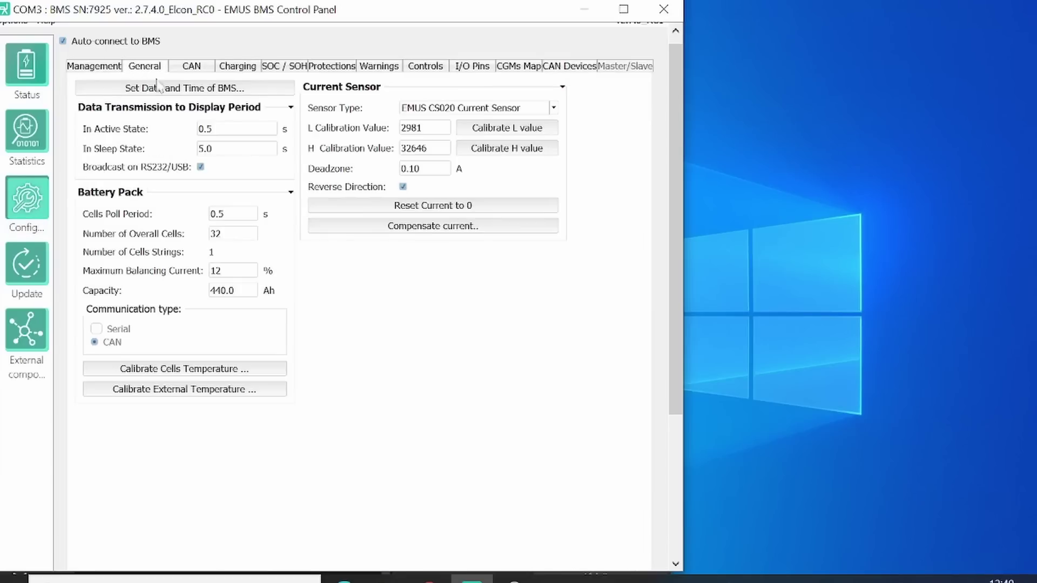
pyautogui.click(447, 205)
pyautogui.click(26, 71)
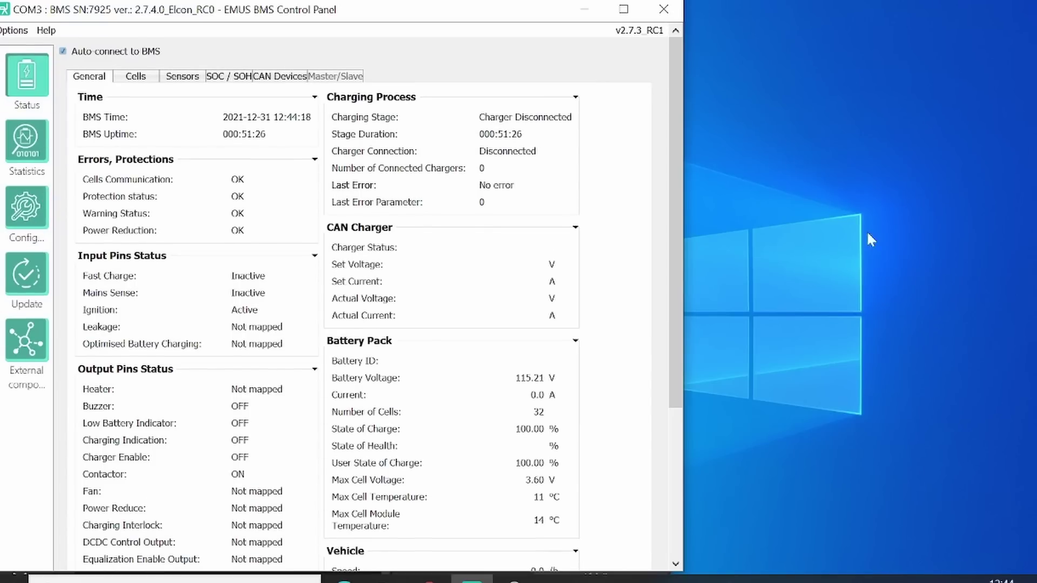
pyautogui.moveTo(675, 216)
pyautogui.mouseDown()
pyautogui.moveTo(676, 358)
pyautogui.moveTo(676, 197)
pyautogui.mouseUp()
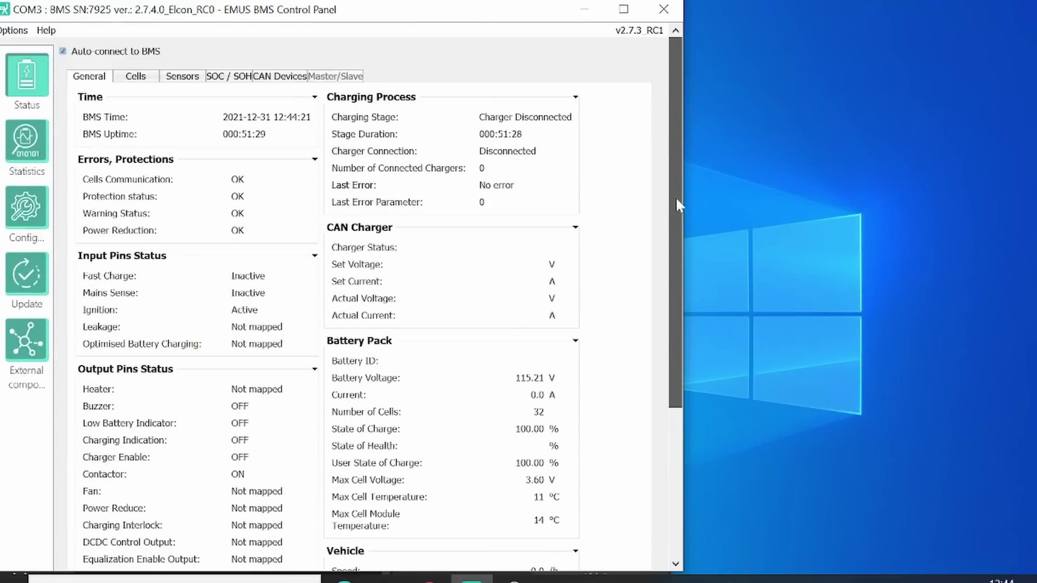